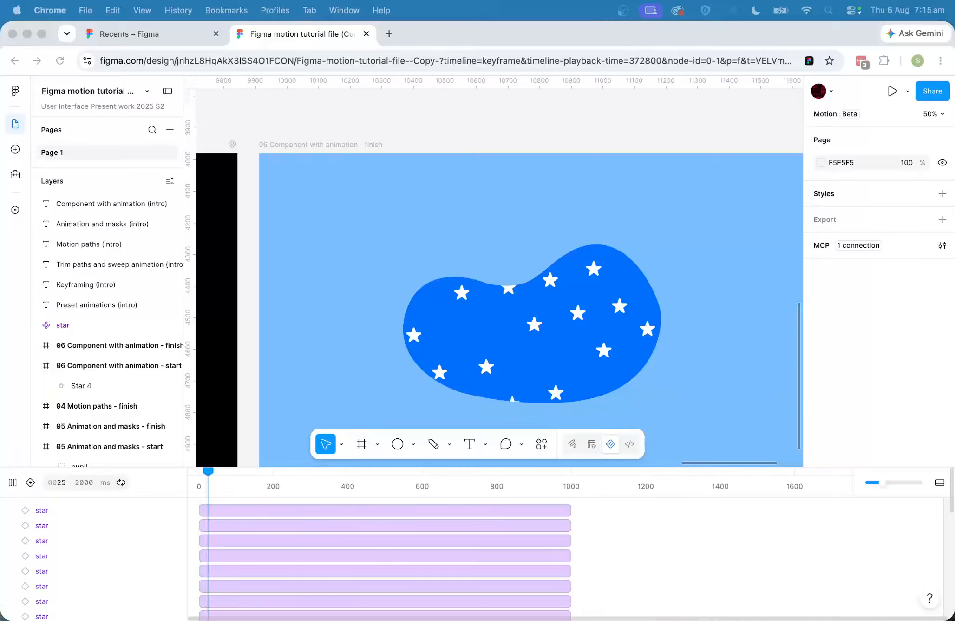
Show the components created in this file and pause the timeline playback.
click(13, 150)
click(13, 149)
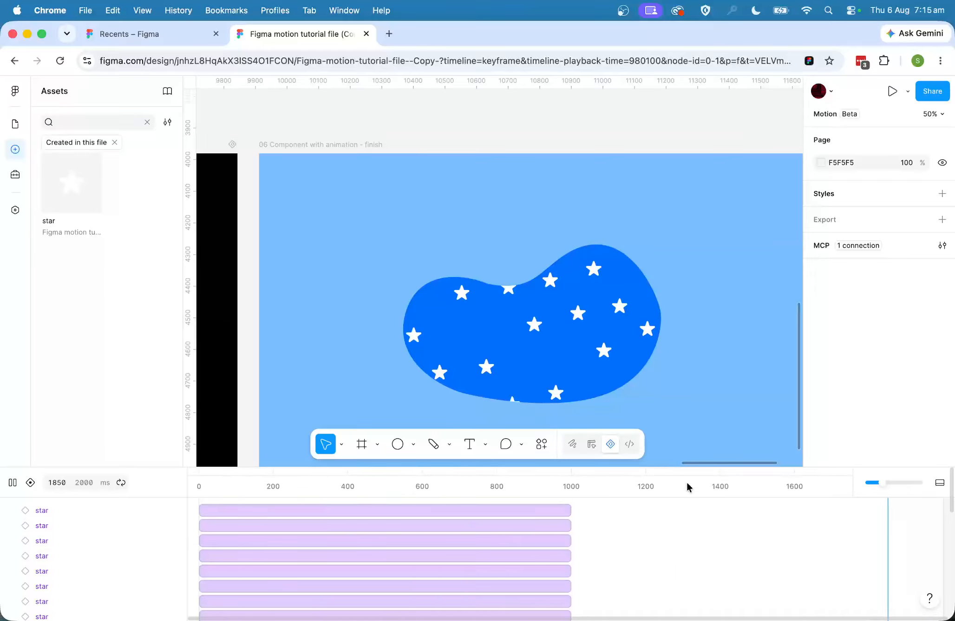
scroll(544, 330, up, 5)
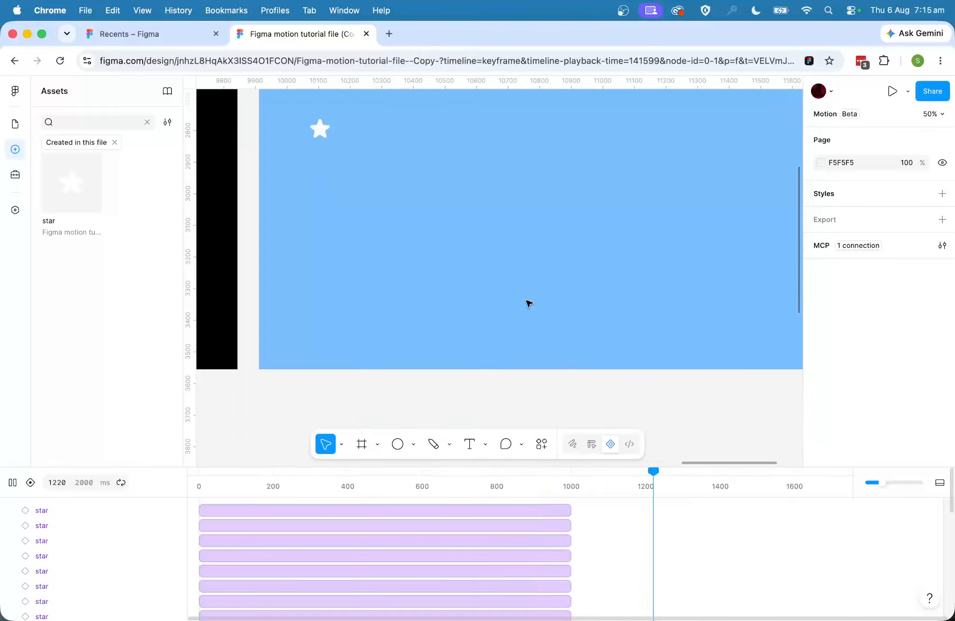
click(448, 479)
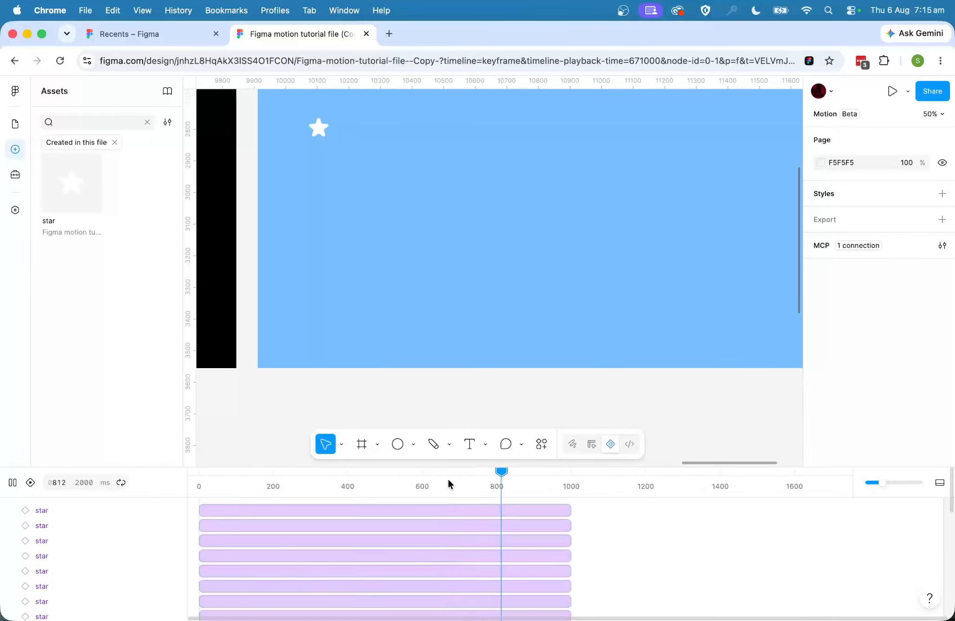
key(space)
Convert the star in the "06 Component with animation - start" frame into a component and place it on the canvas above the frame.
scroll(476, 200, up, 4)
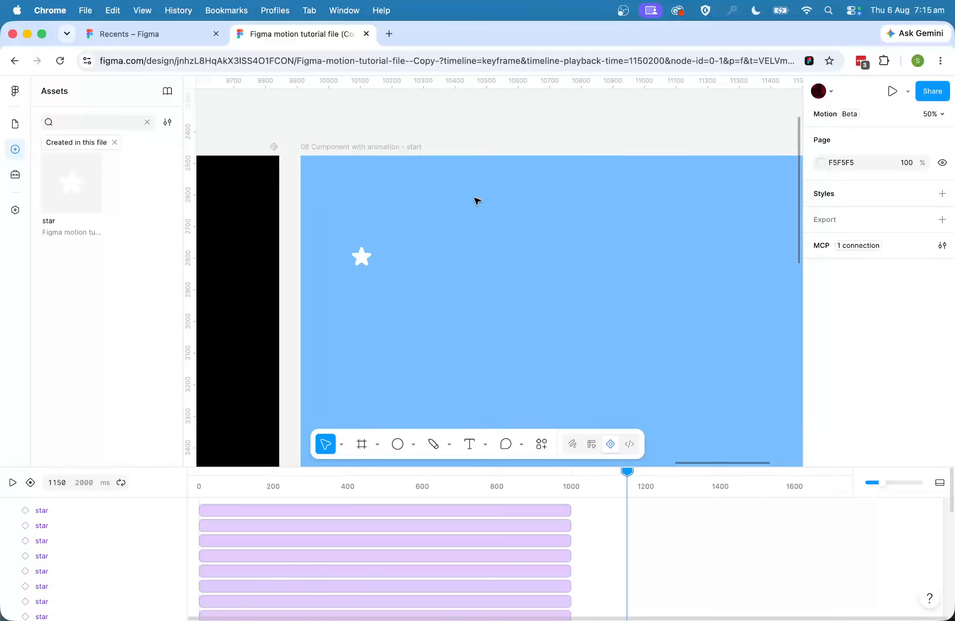
scroll(475, 201, right, 2)
drag(309, 256, 453, 248)
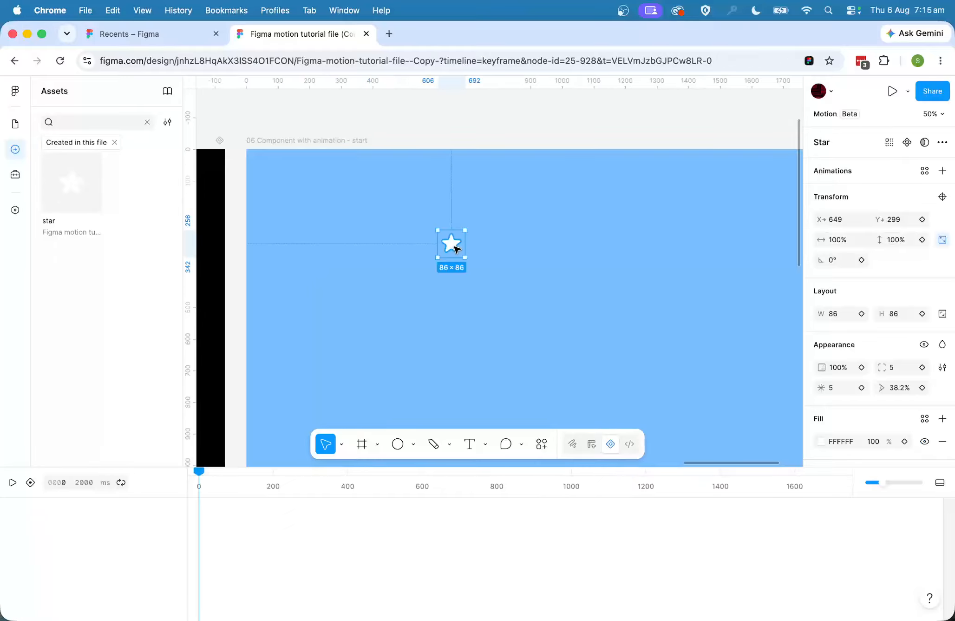
click(907, 143)
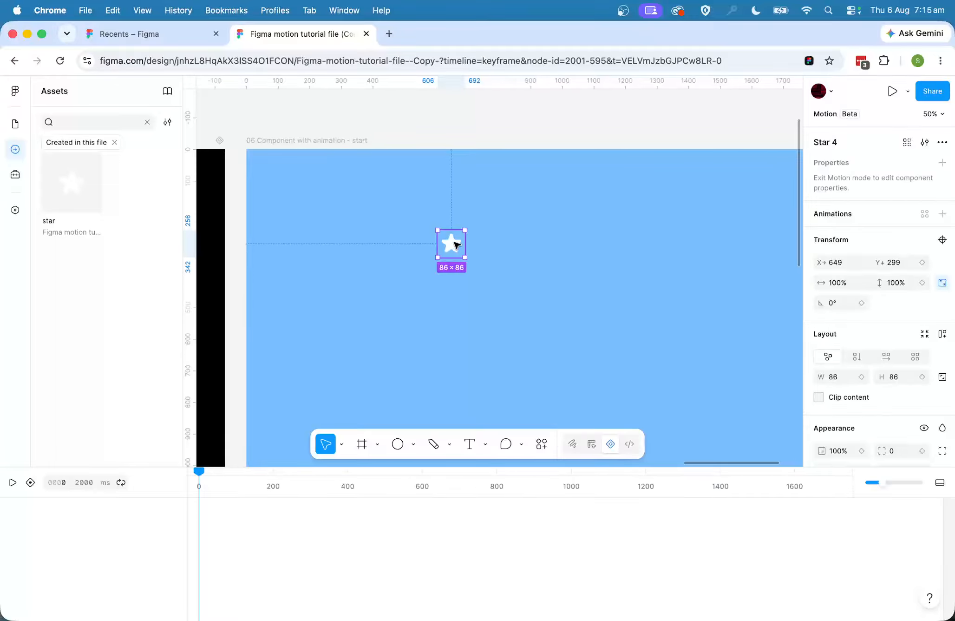
drag(454, 243, 477, 129)
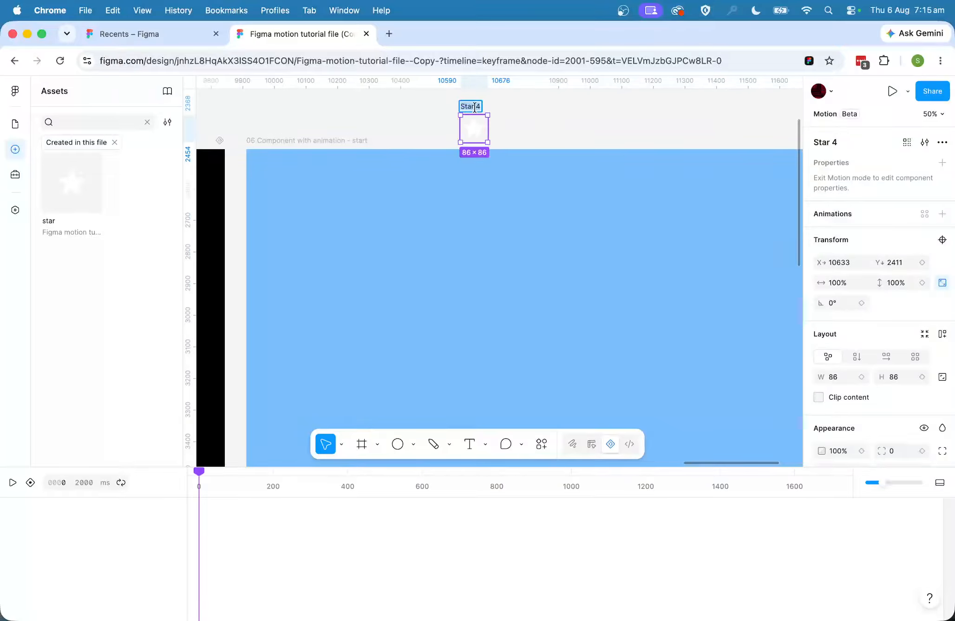
key(shift+s)
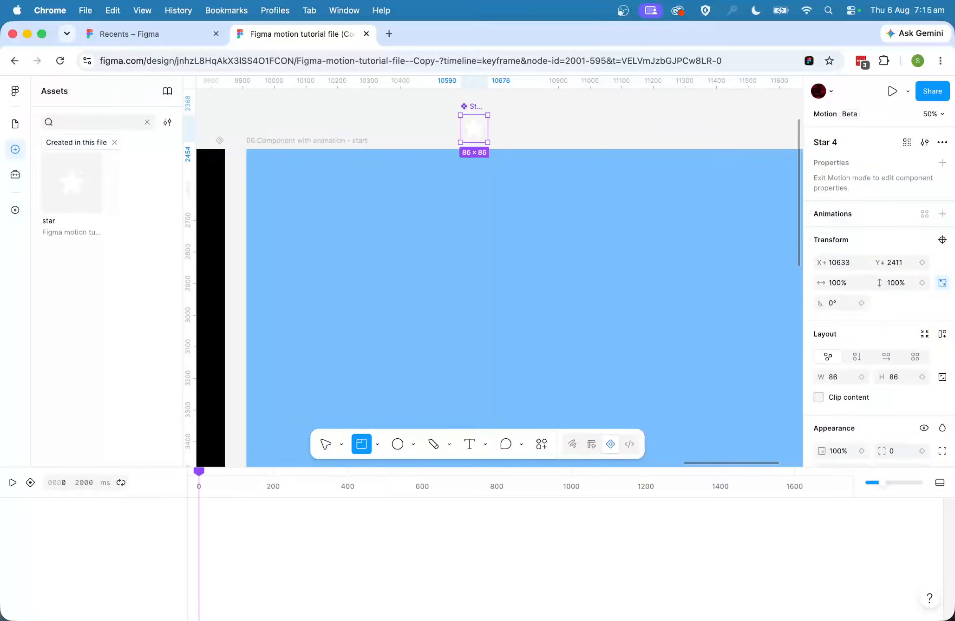
click(475, 107)
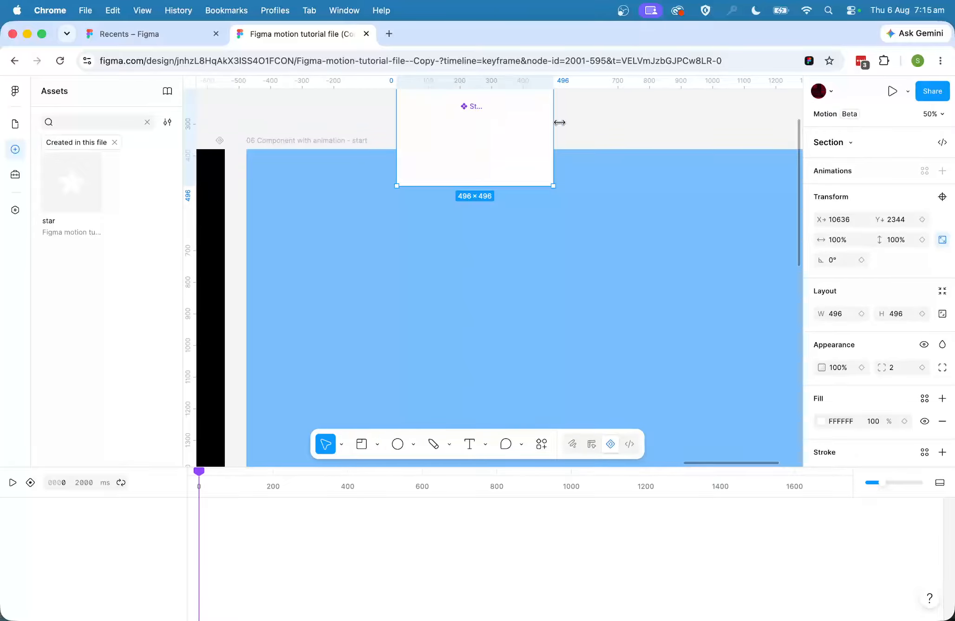
key(super+z)
Rename the new star component with the author's first name followed by "-star".
double_click(472, 106)
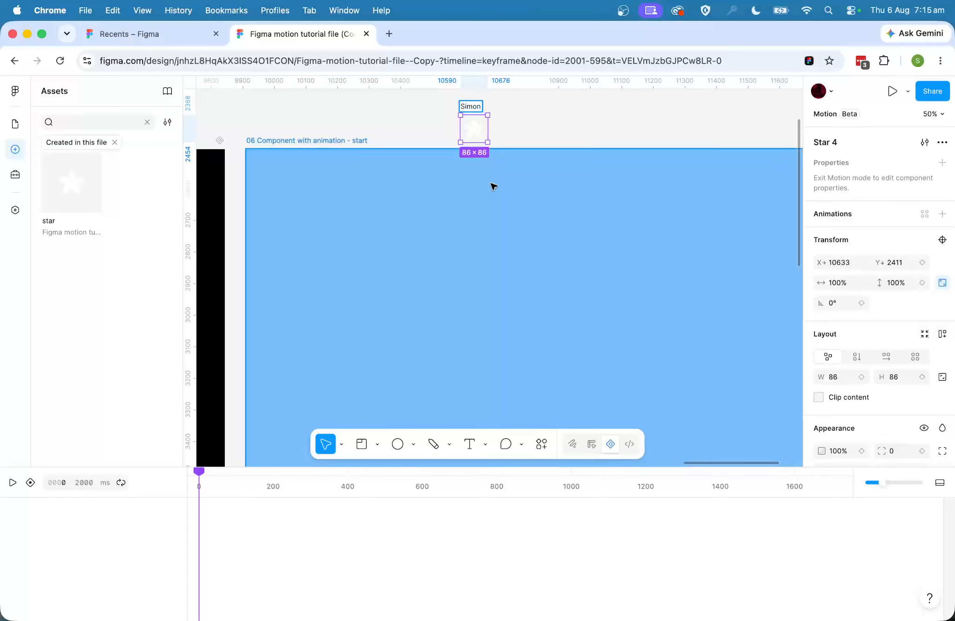
scroll(493, 187, up, 6)
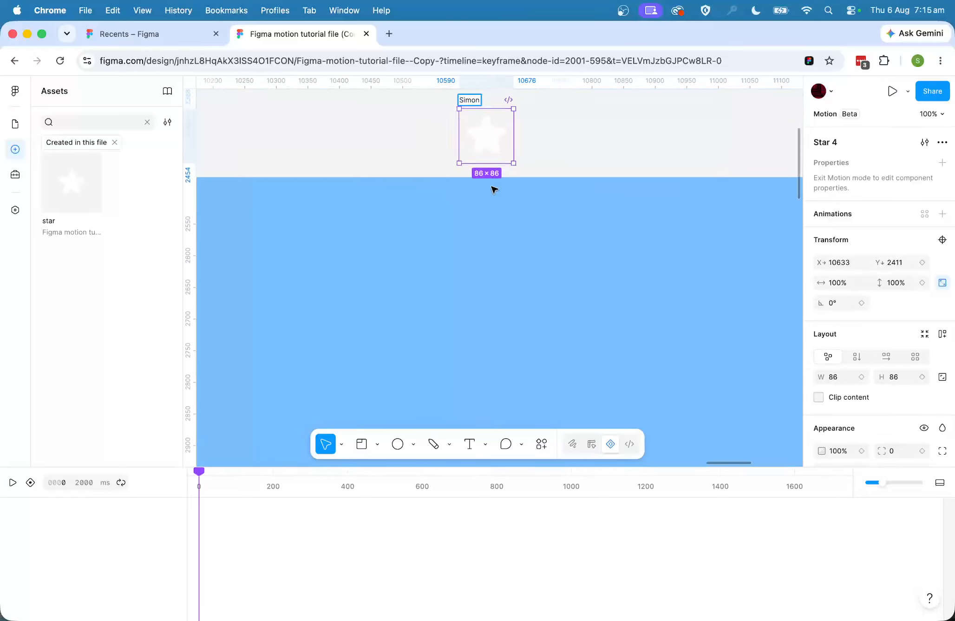
scroll(494, 189, right, 3)
scroll(476, 207, up, 1)
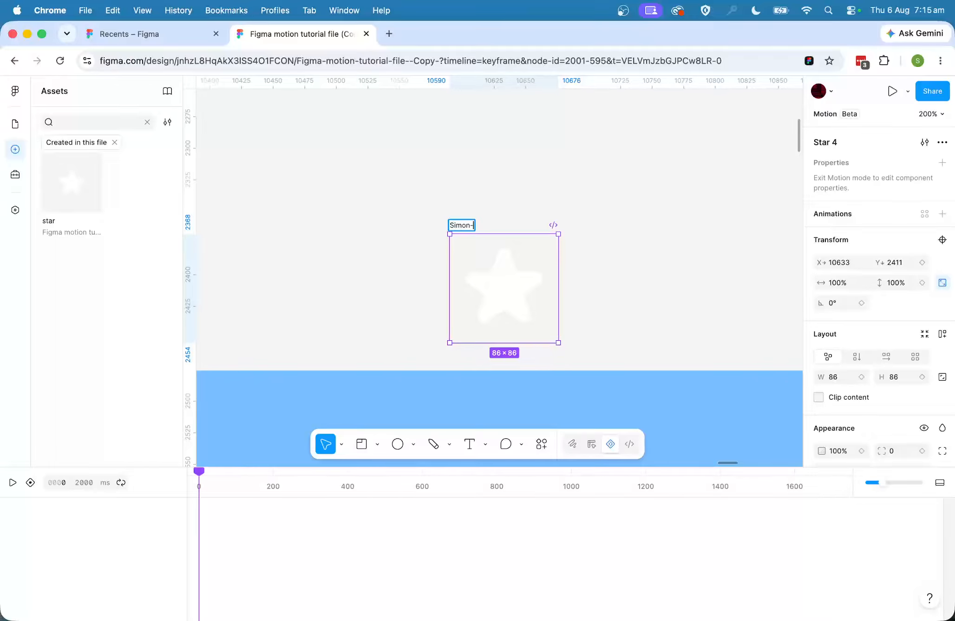
click(646, 202)
scroll(623, 234, down, 3)
scroll(618, 235, right, 3)
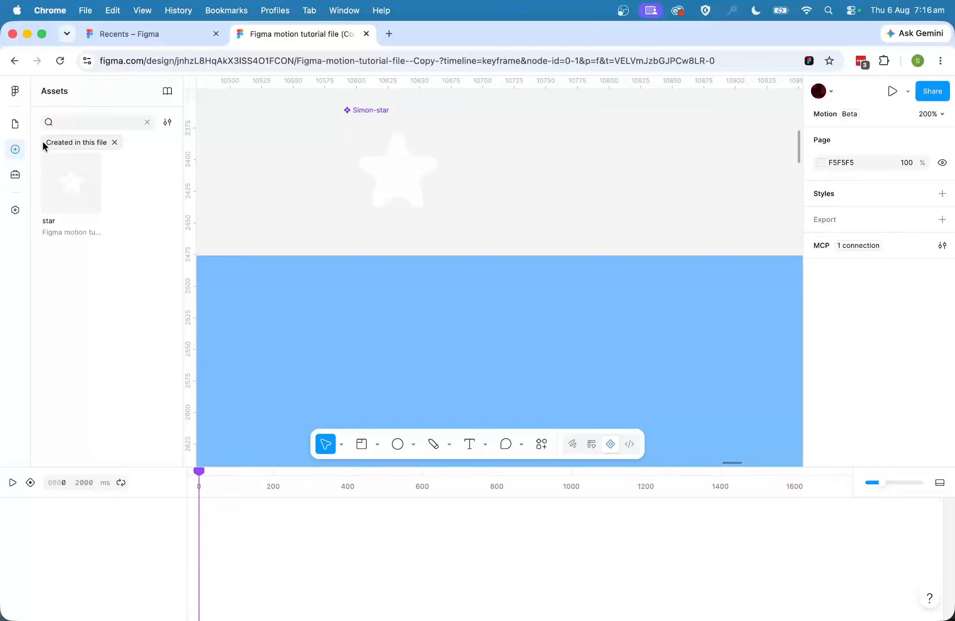
Select the Star 4 layer inside the new star component and add a 0° rotation keyframe at 0 ms.
click(19, 124)
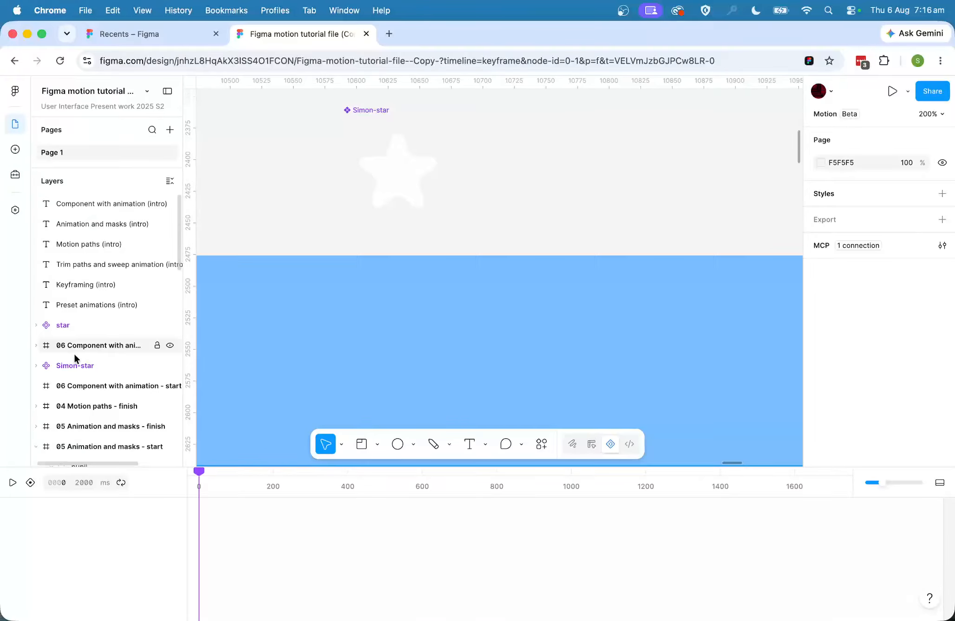
click(36, 365)
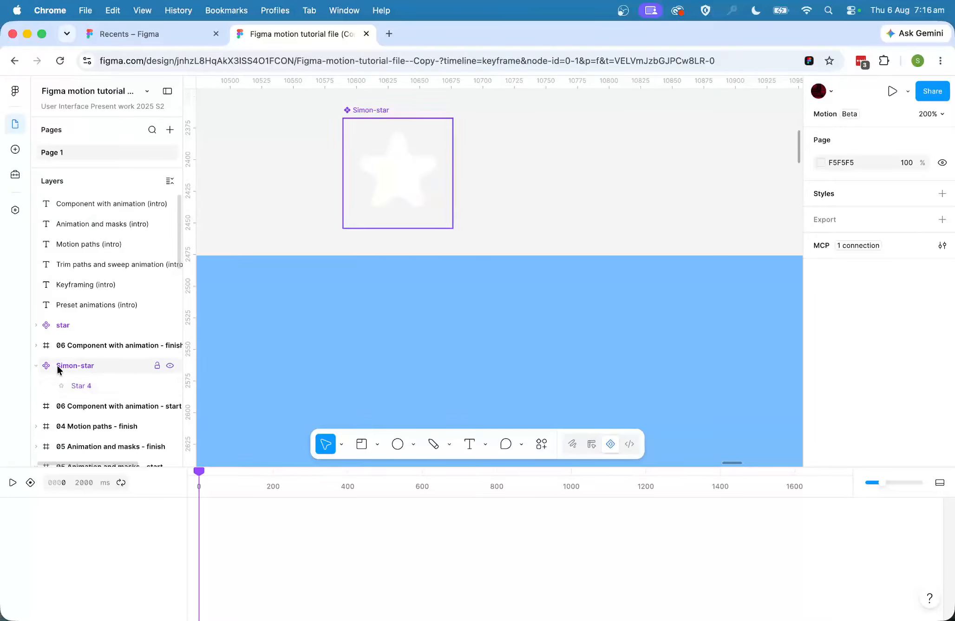
click(92, 385)
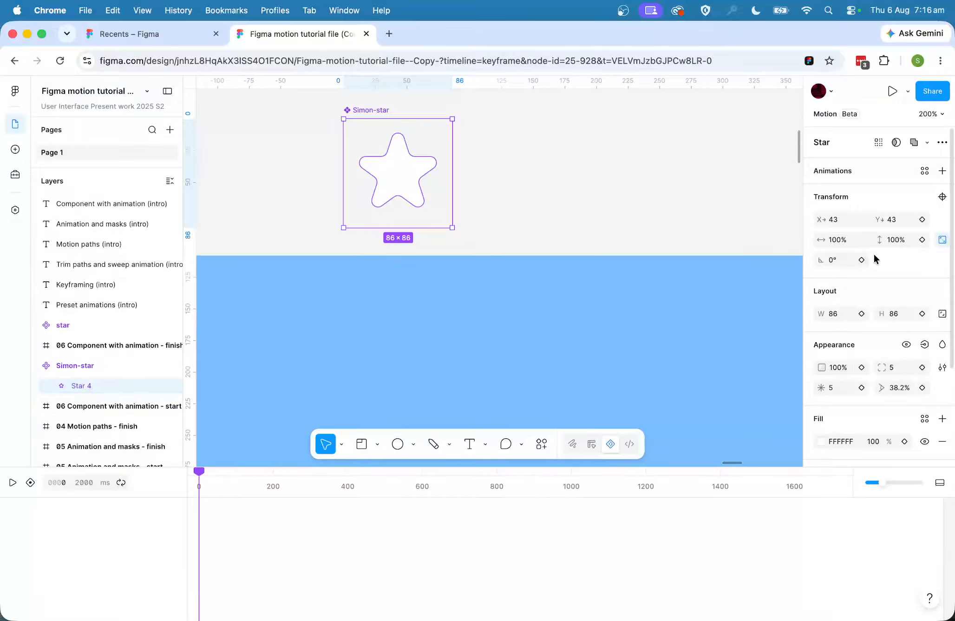
click(862, 260)
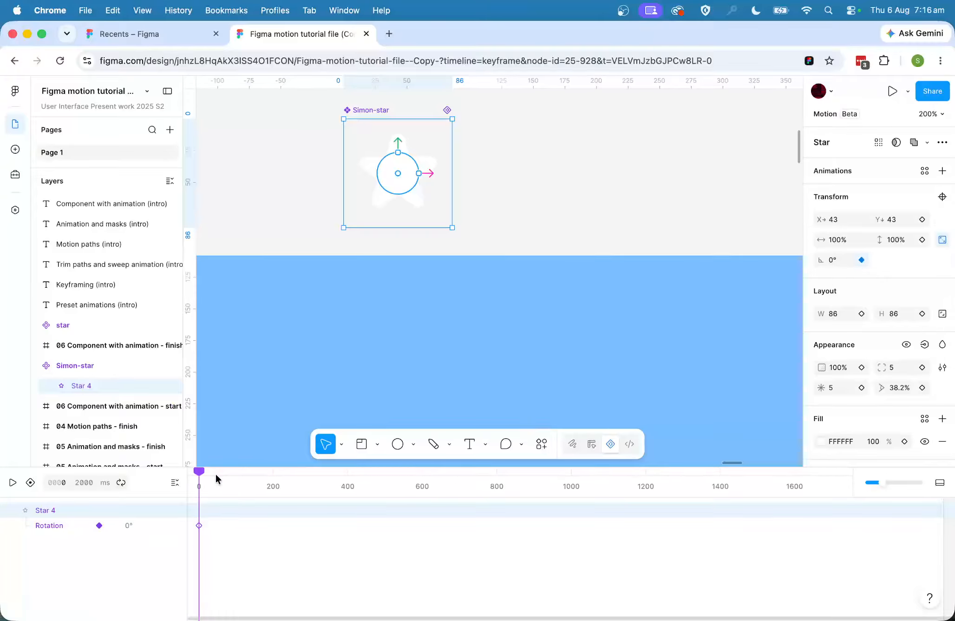
Add a rotation keyframe of -360° for Star 4 at 1000 ms.
drag(216, 474, 573, 528)
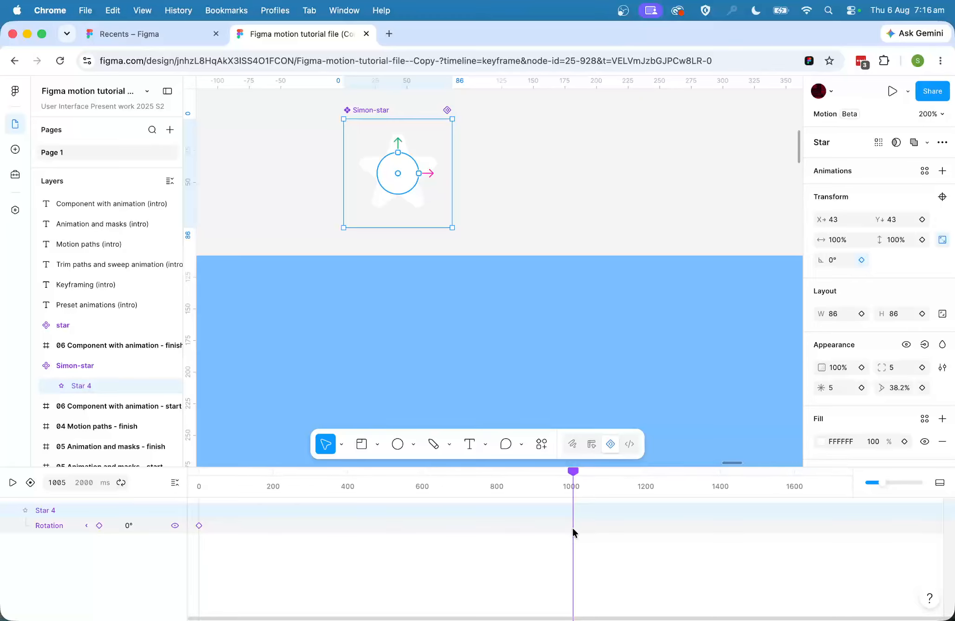
click(61, 482)
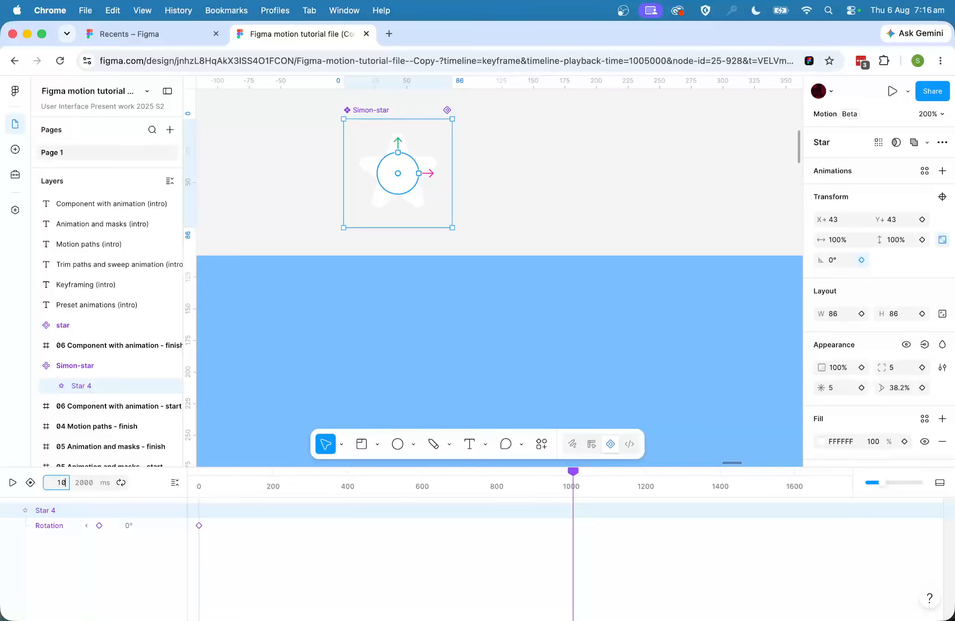
key(Return)
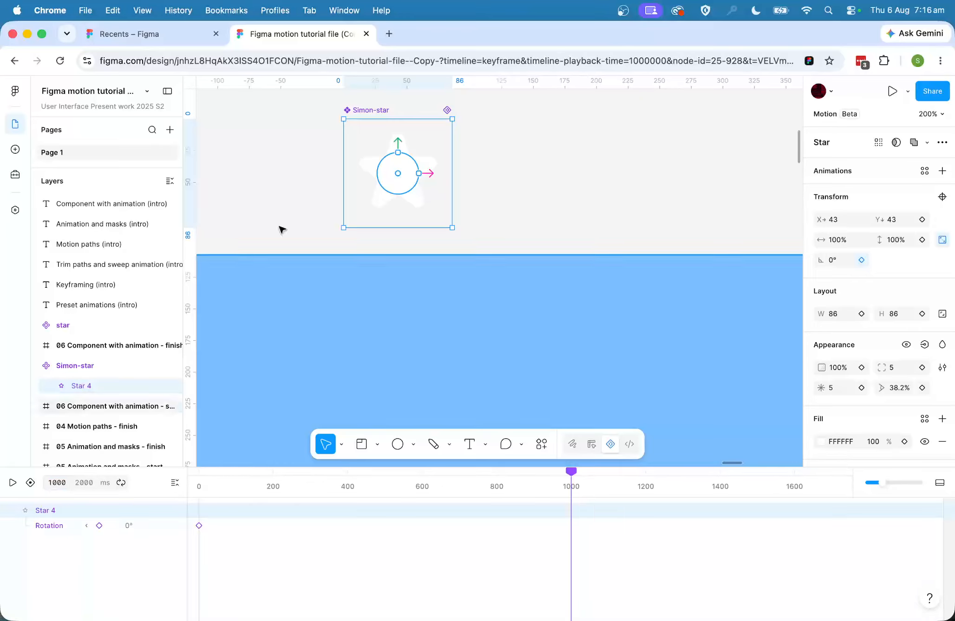
click(846, 262)
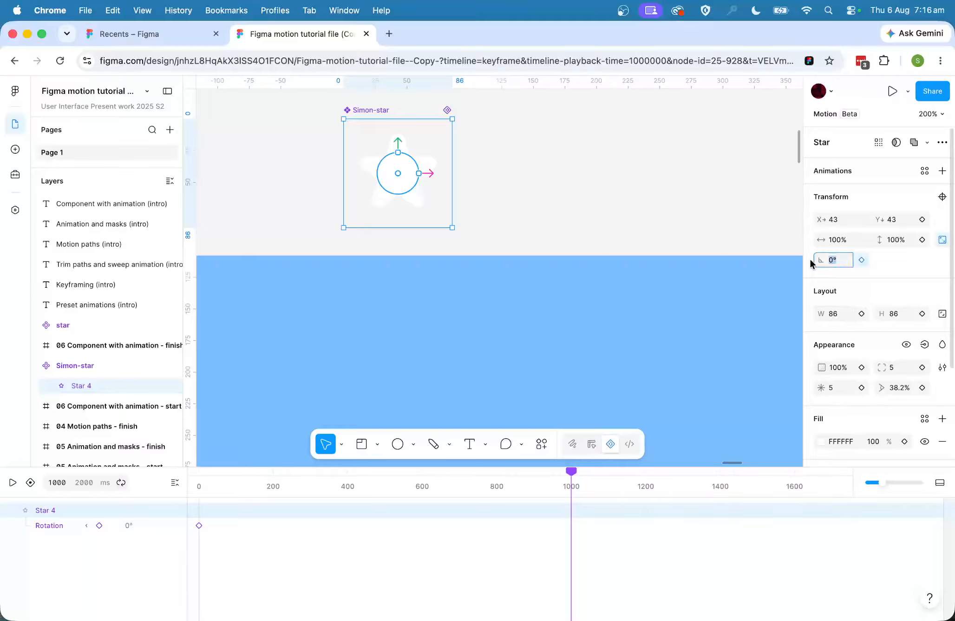
text(-36)
key(Return)
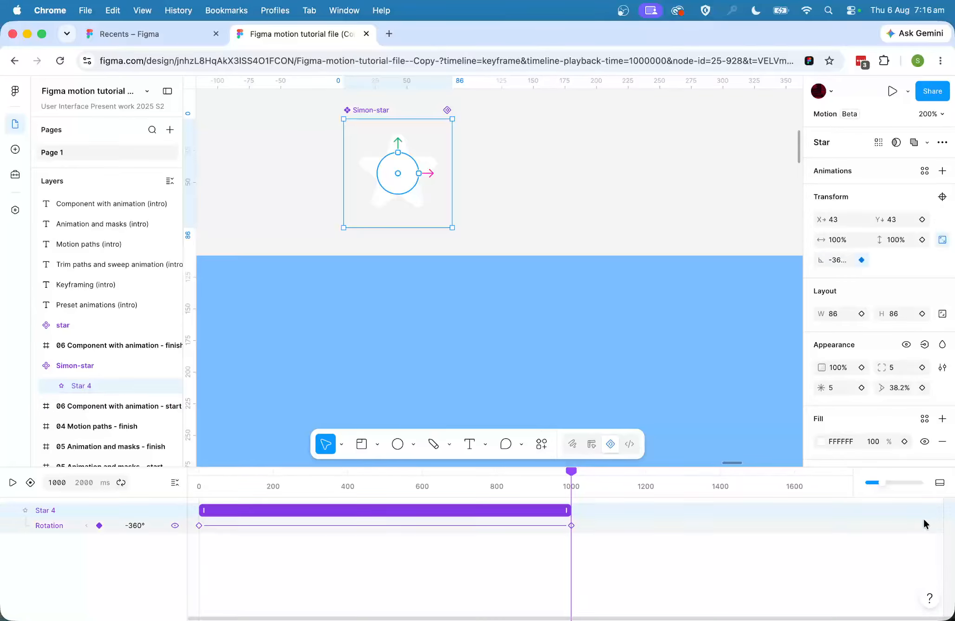
Shorten the component's timeline duration to 1000 ms and preview the star's rotation.
drag(942, 515, 571, 553)
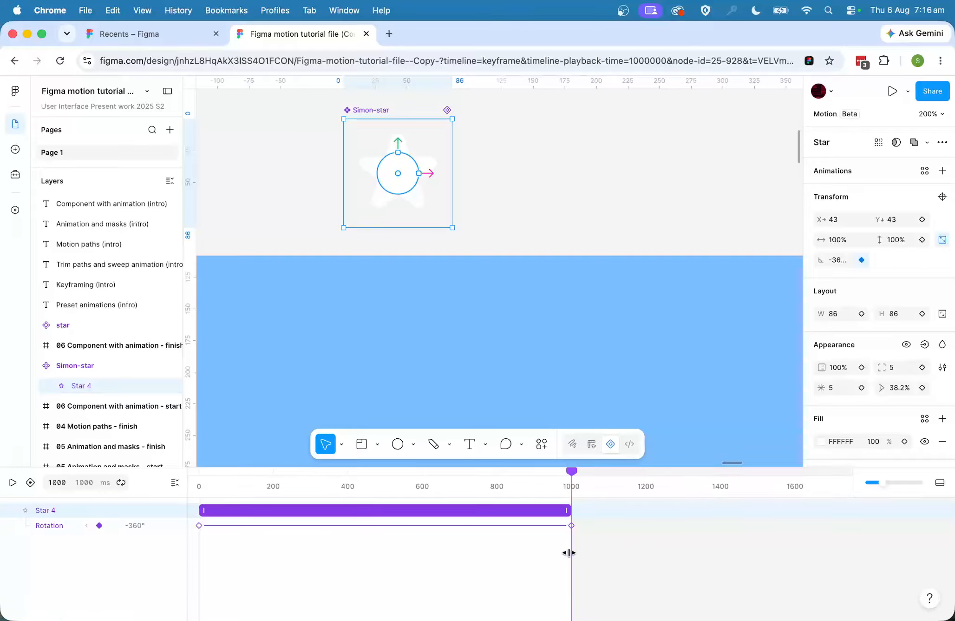
key(space)
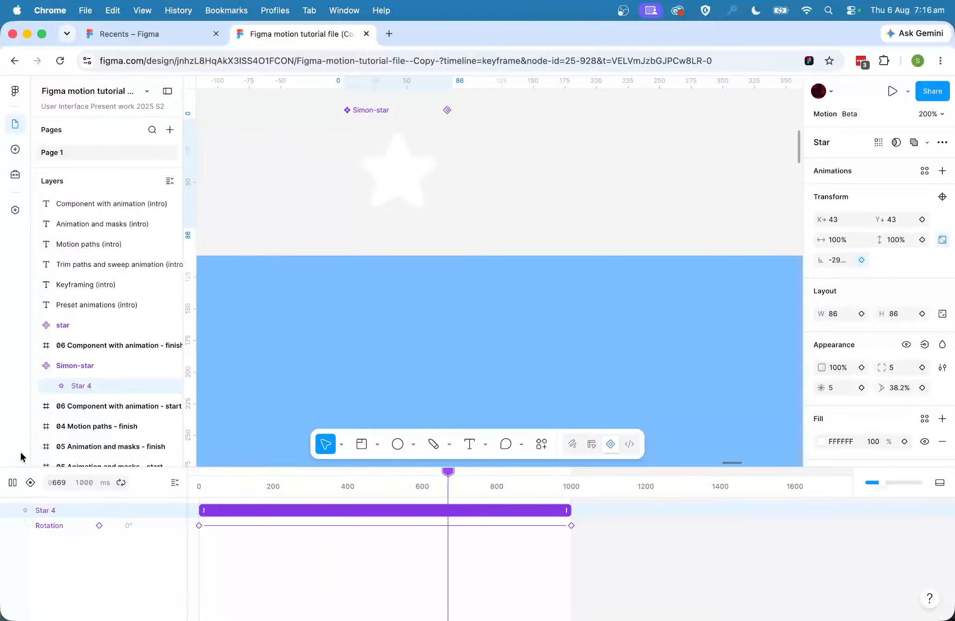
key(space)
Set the easing between the star's rotation keyframes to Linear and play the animation from the beginning.
click(385, 525)
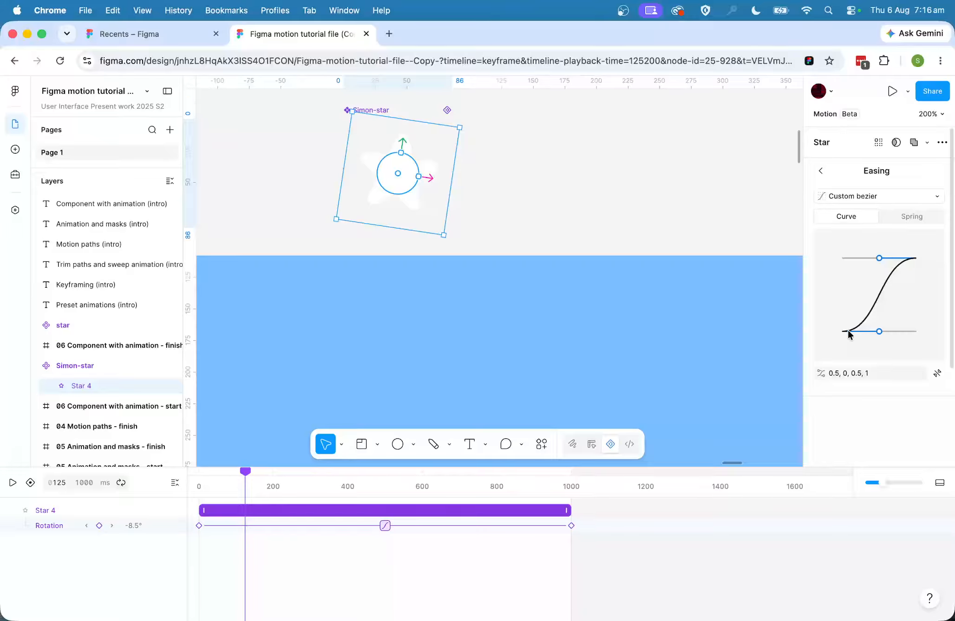
click(870, 197)
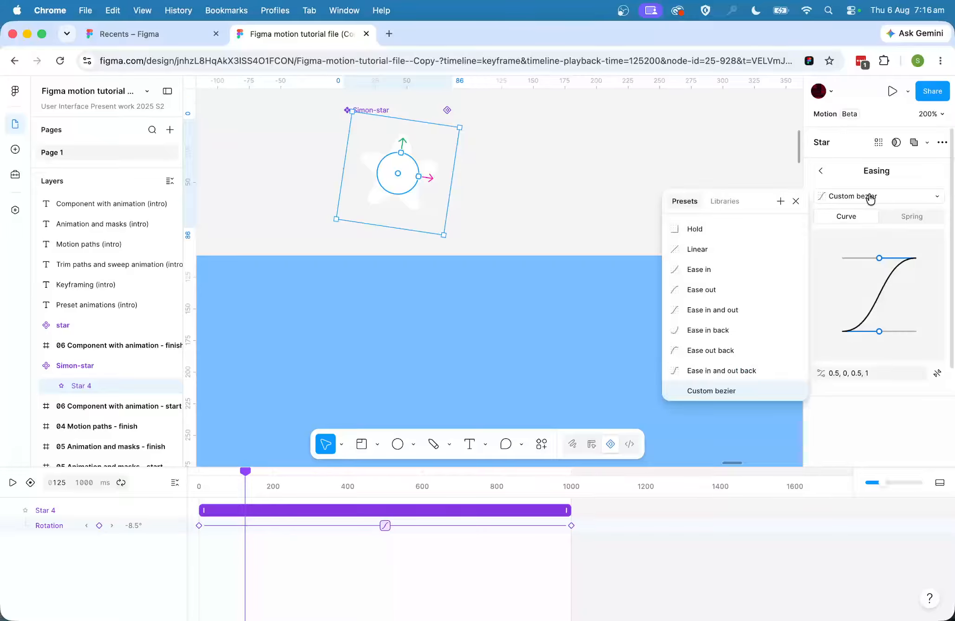
click(735, 257)
drag(373, 486, 87, 481)
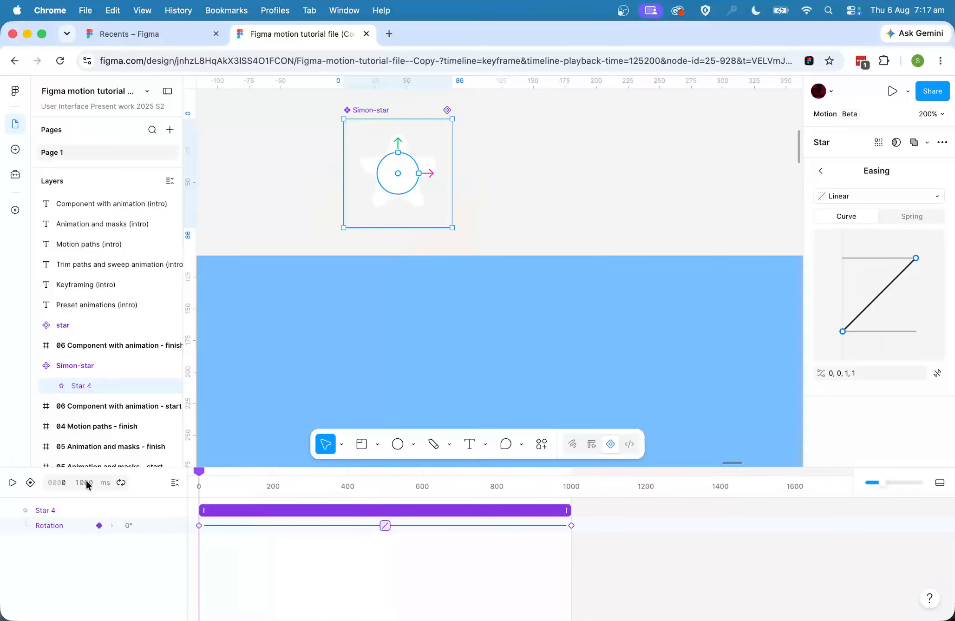
key(space)
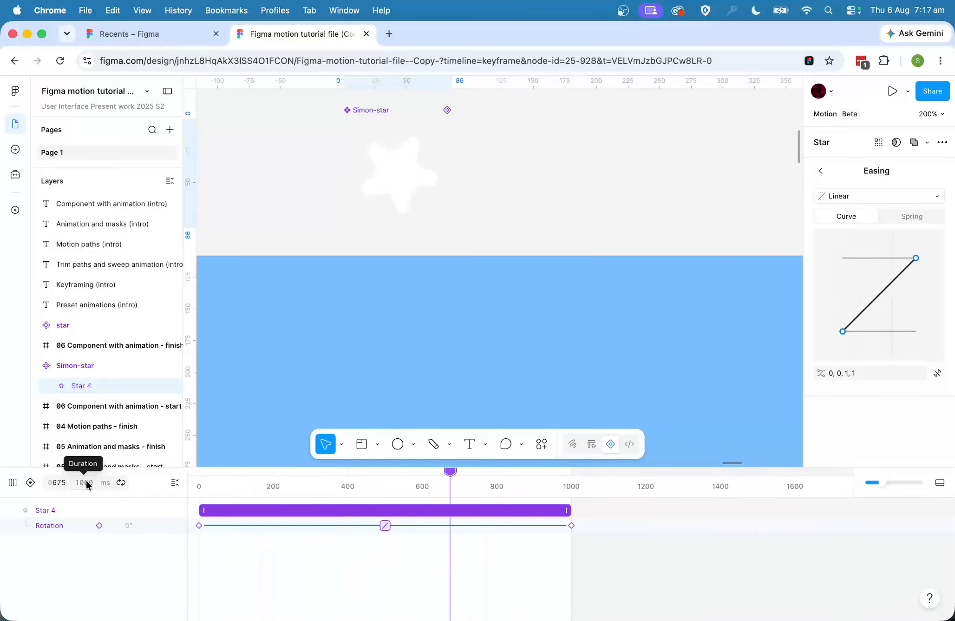
key(space)
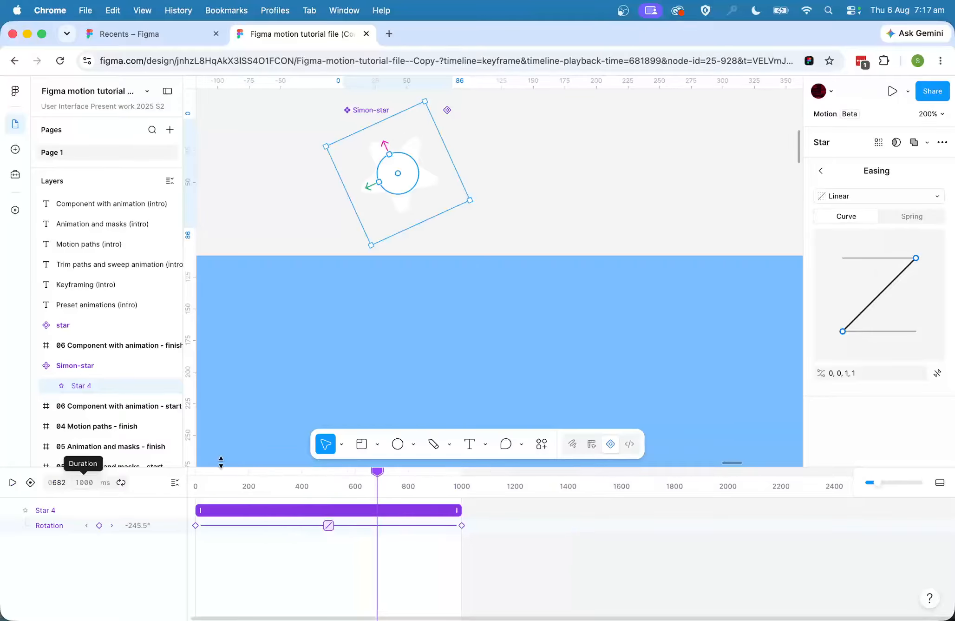
View the new star component's details in the file's assets and close them.
click(15, 149)
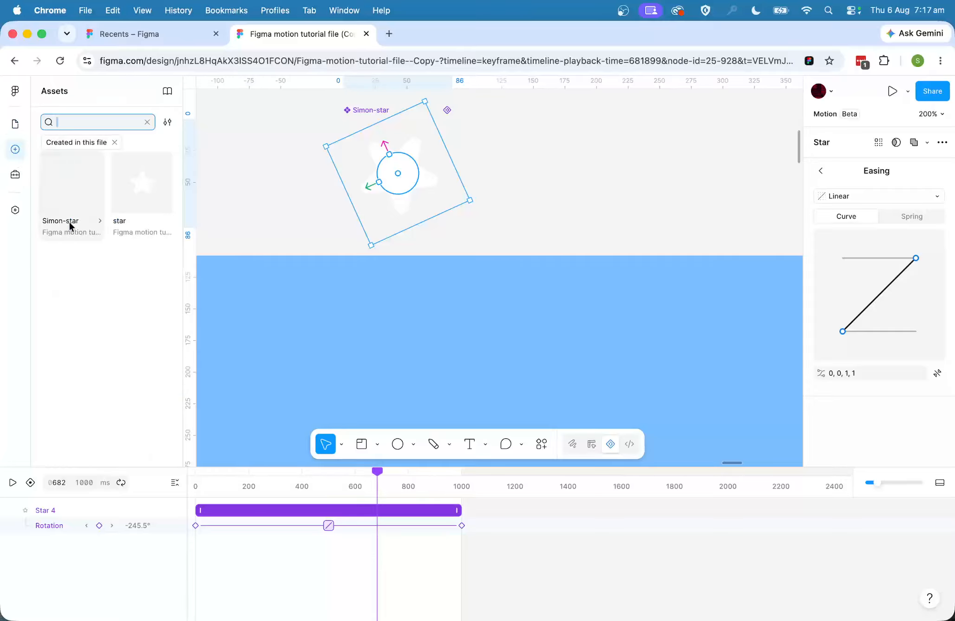
click(60, 195)
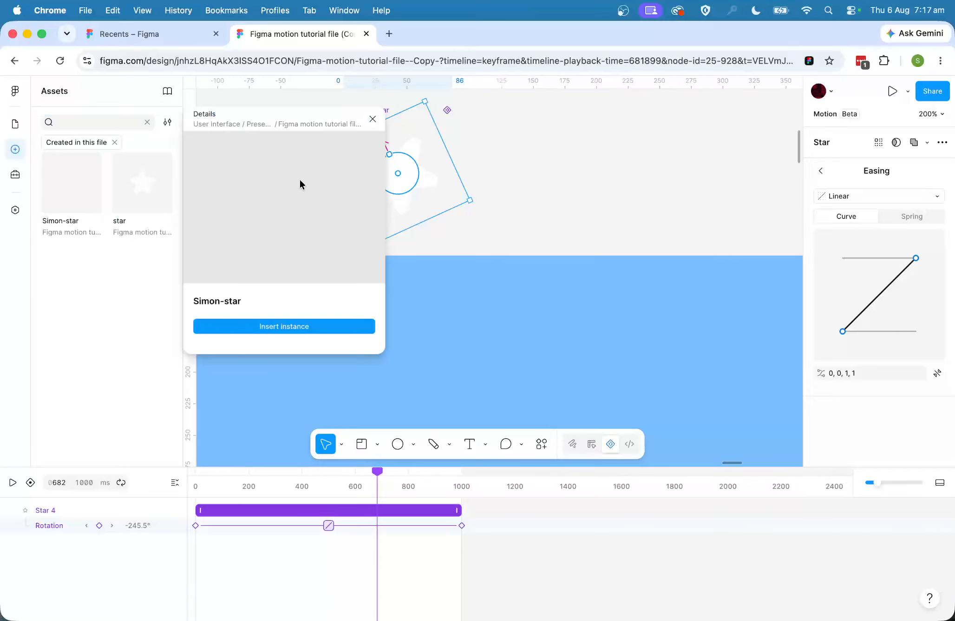
click(373, 118)
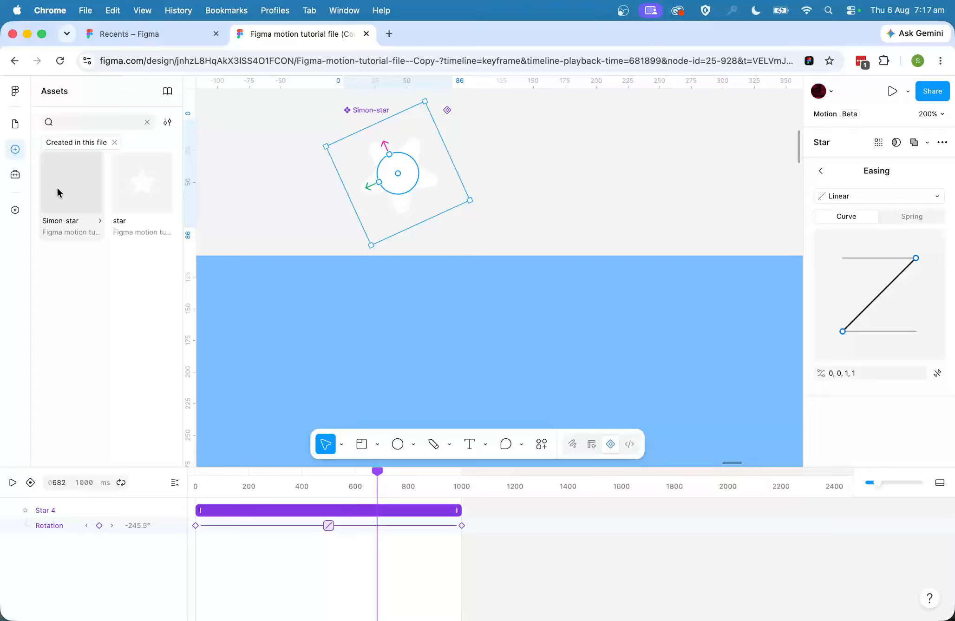
Insert an instance of the new star component from the file's assets and position it over the upper-left area of the "06 Component with animation - start" frame.
scroll(331, 248, left, 10)
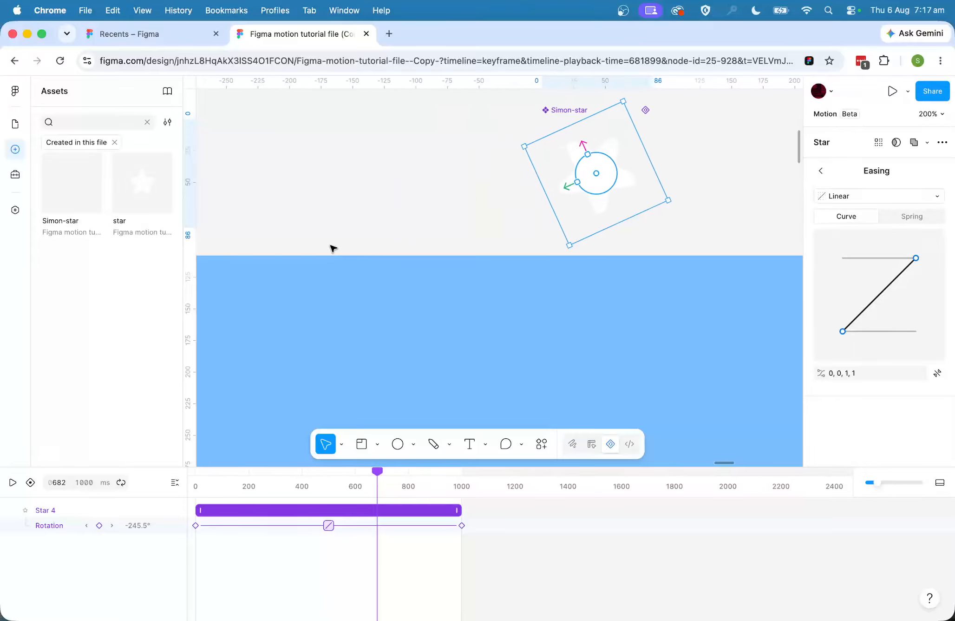
scroll(333, 248, right, 7)
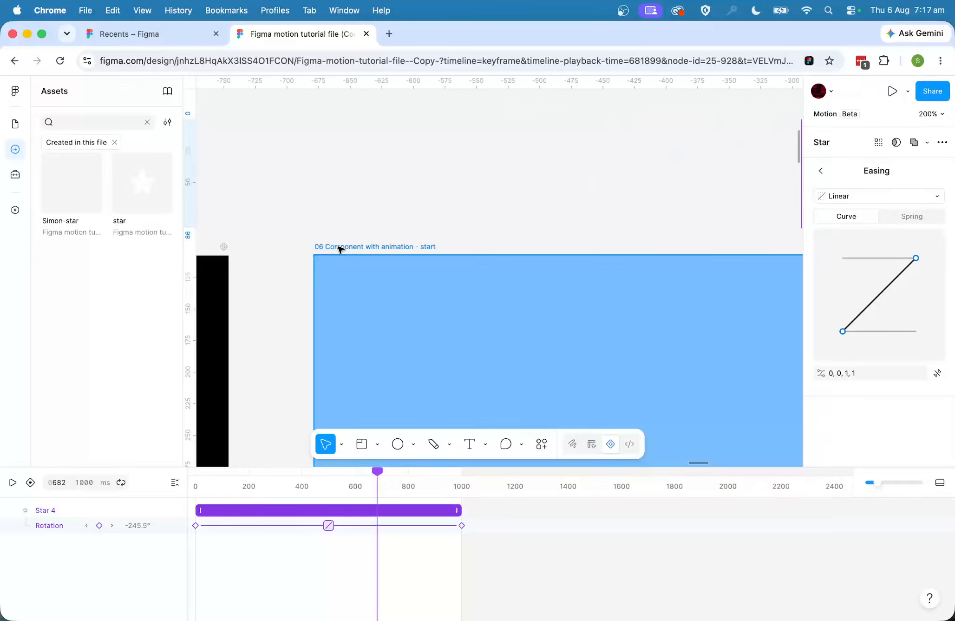
click(381, 249)
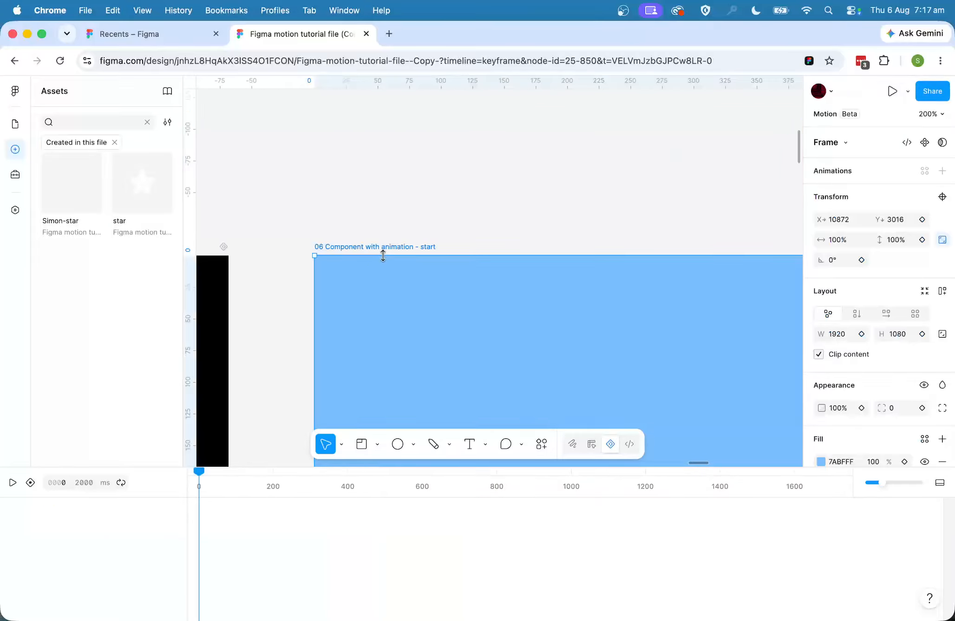
click(79, 203)
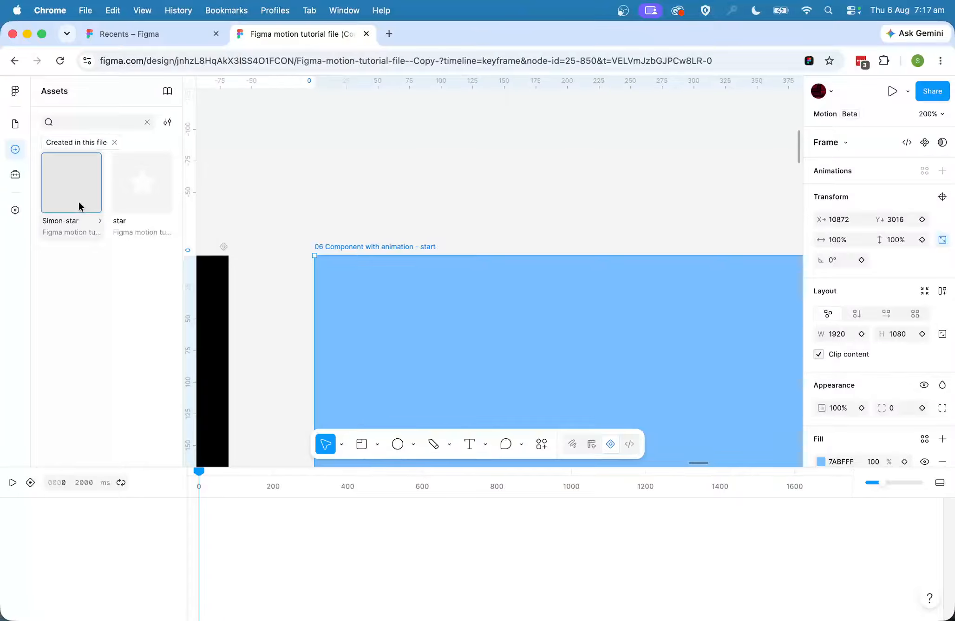
click(300, 326)
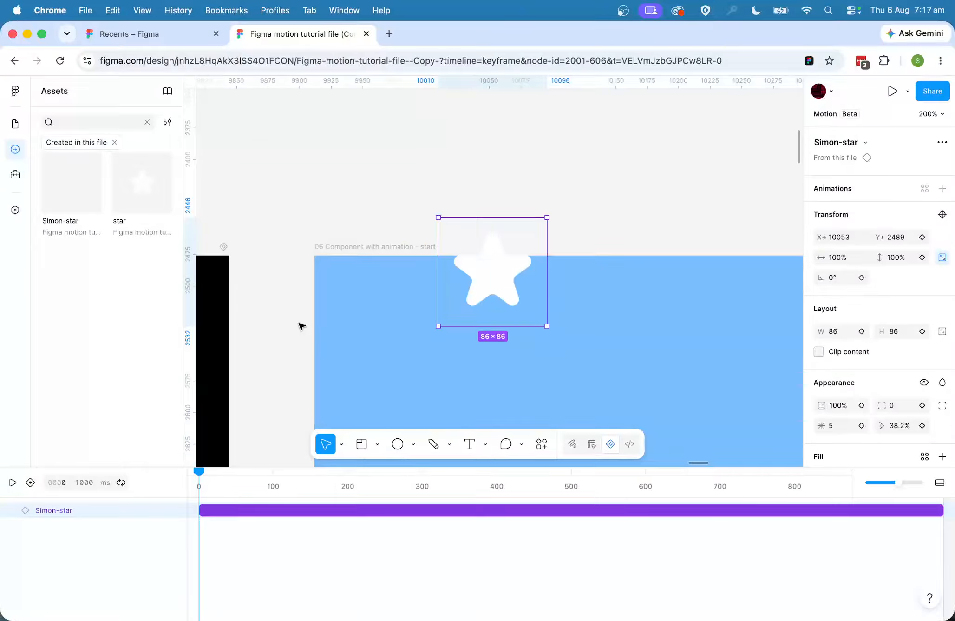
drag(520, 278, 509, 339)
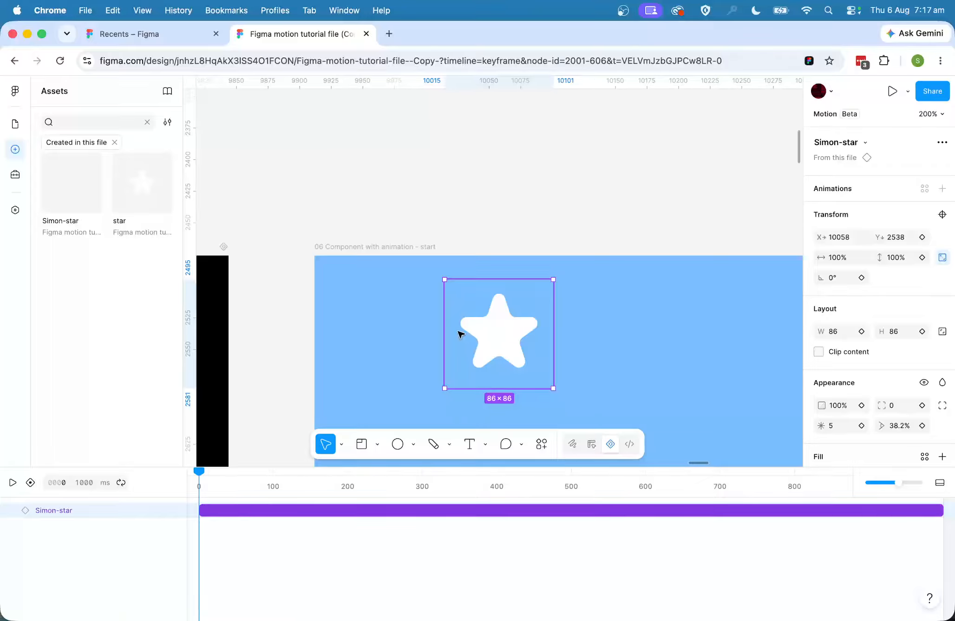
Cut the star instance from the page level and paste it inside the "06 Component with animation - start" frame.
click(23, 125)
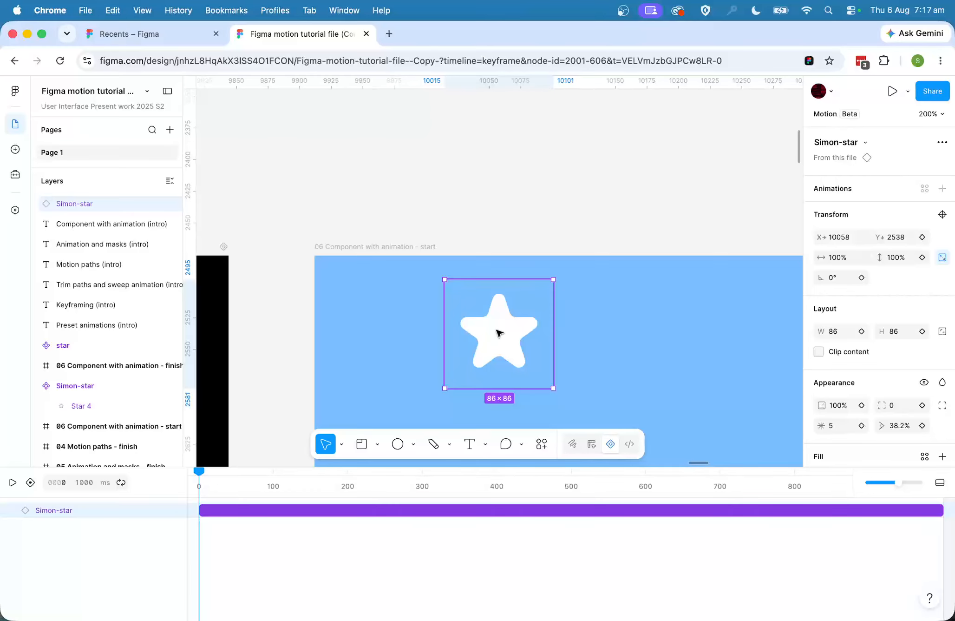
key(Delete)
click(362, 247)
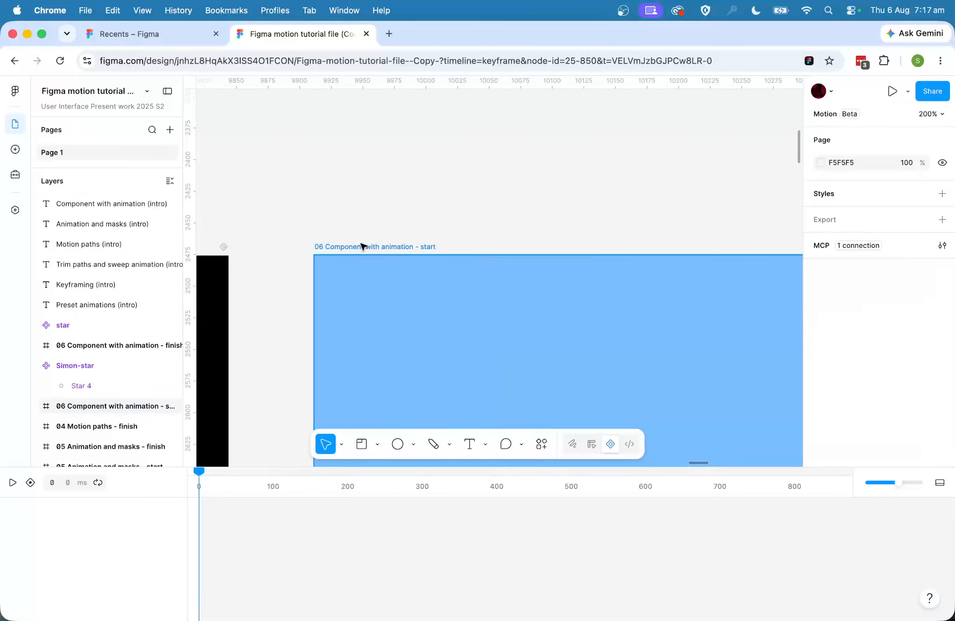
key(cmd+z)
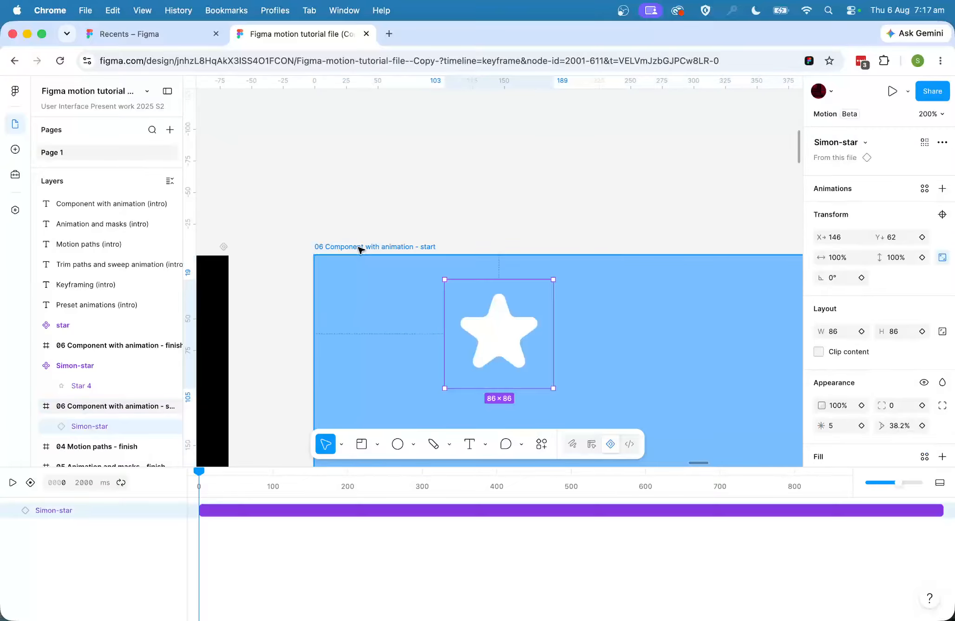
Play the animation of the "06 Component with animation - start" frame containing the star instance.
scroll(274, 379, down, 5)
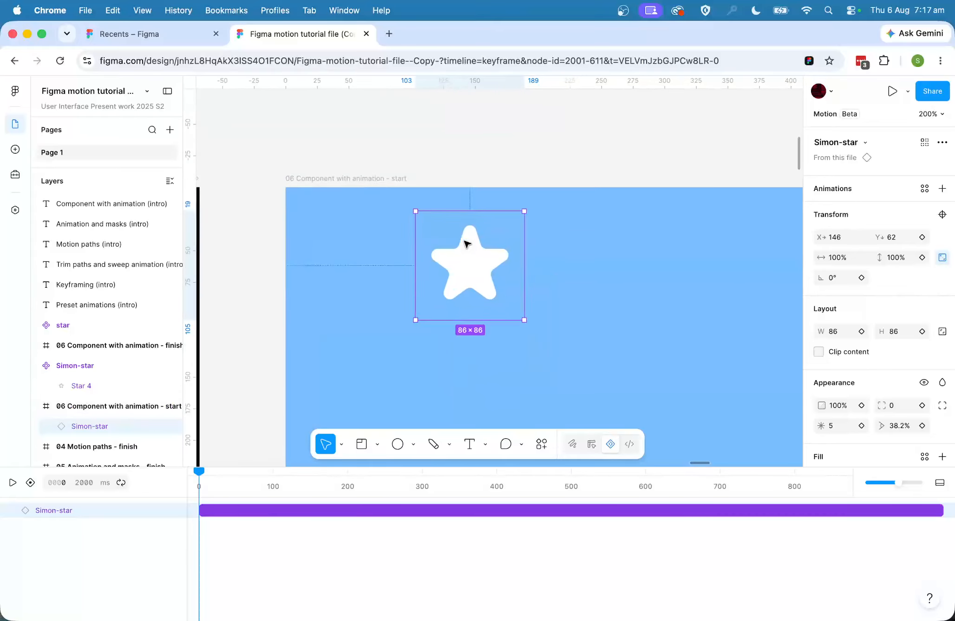
click(328, 135)
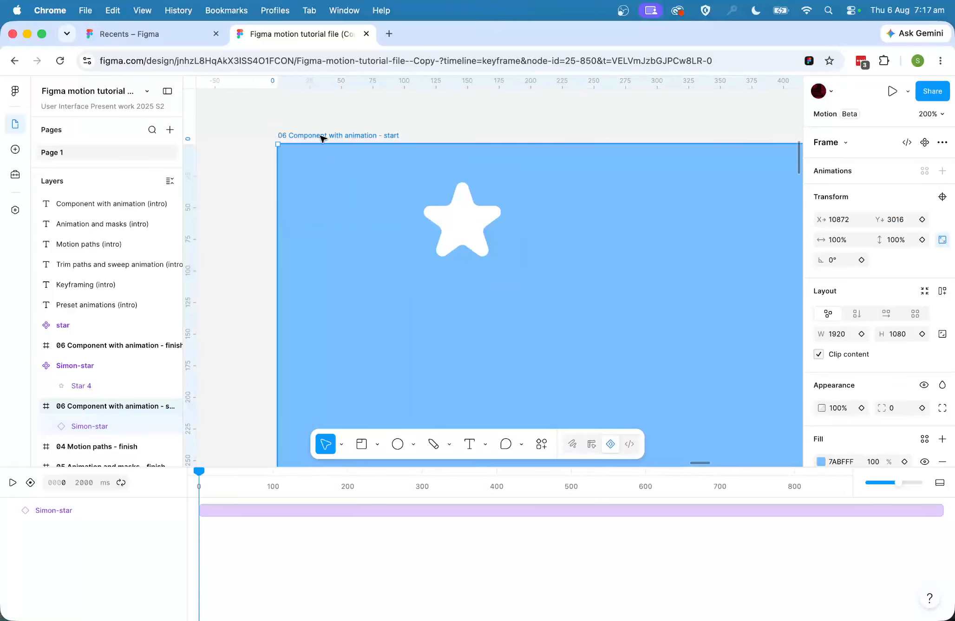
key(space)
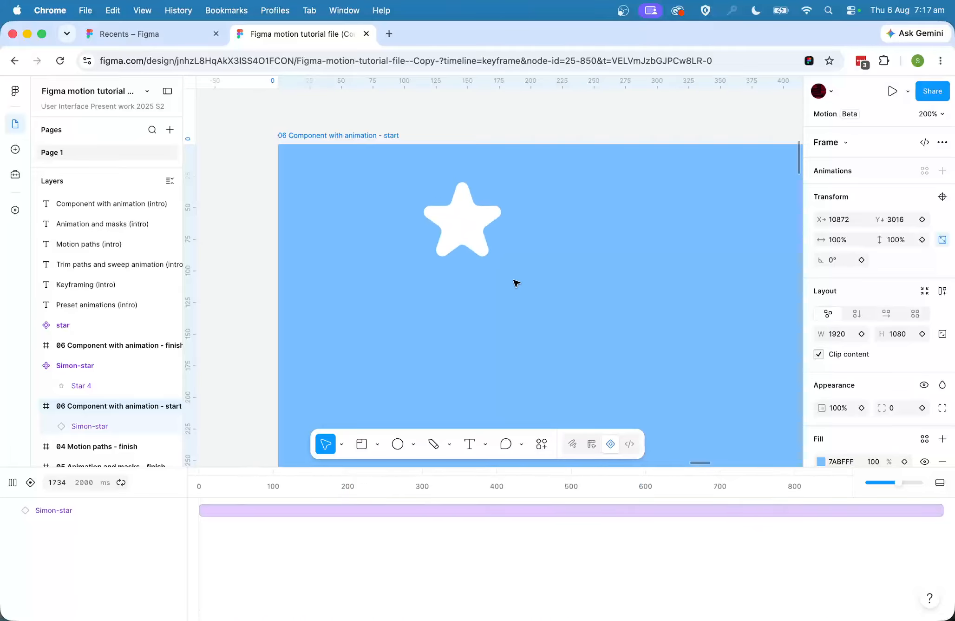
Add a second instance of the new star component to the start frame, below and slightly left of the first star.
key(shift+0)
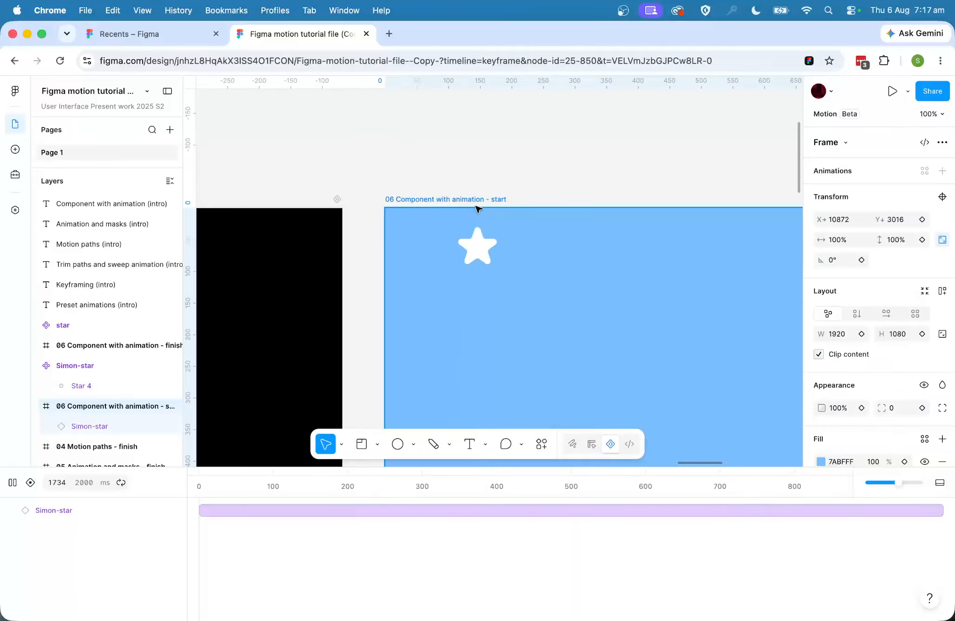
scroll(509, 211, down, 3)
scroll(508, 211, right, 3)
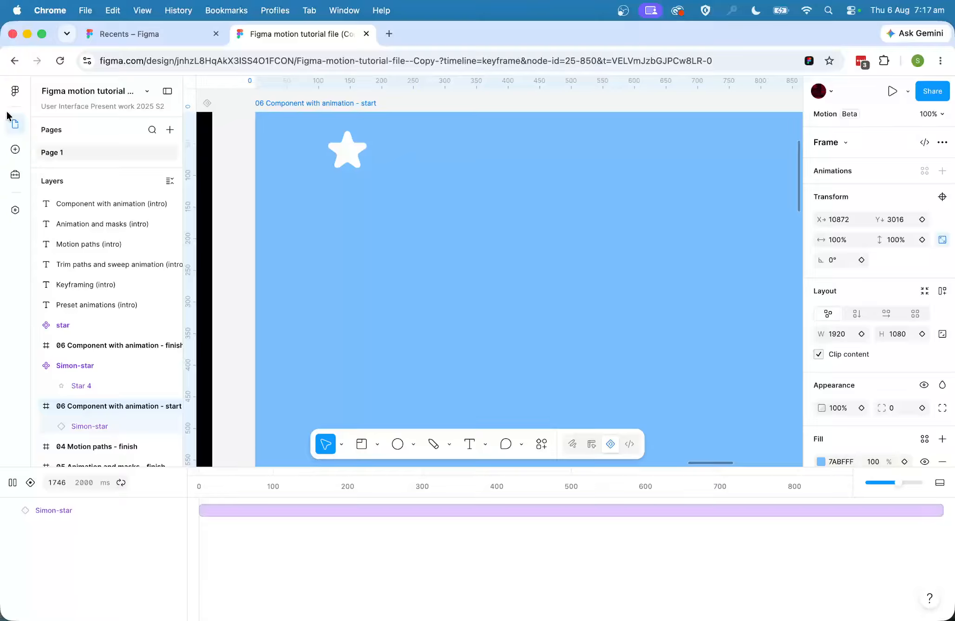
click(15, 149)
click(79, 181)
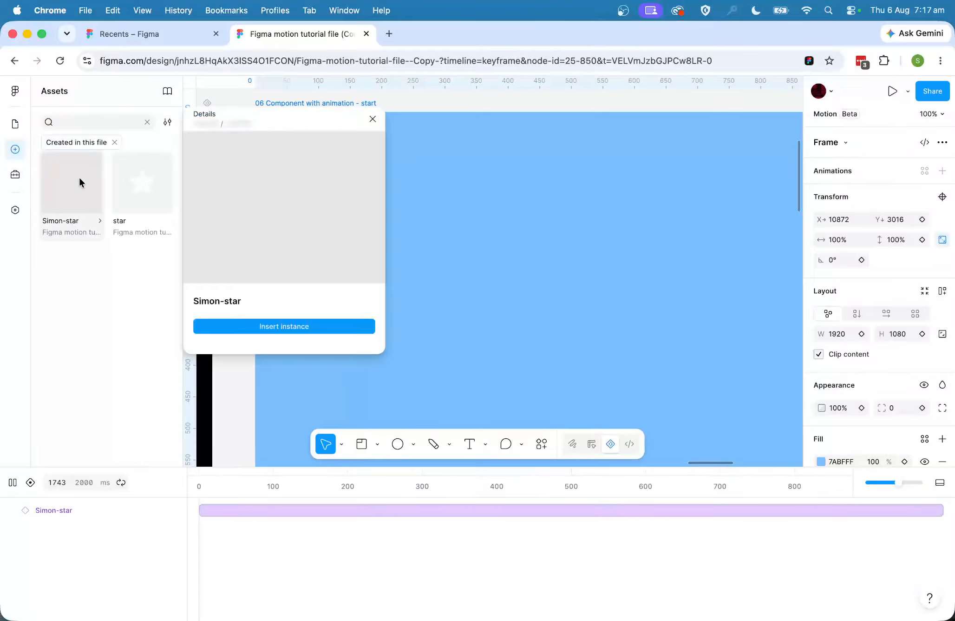
click(373, 119)
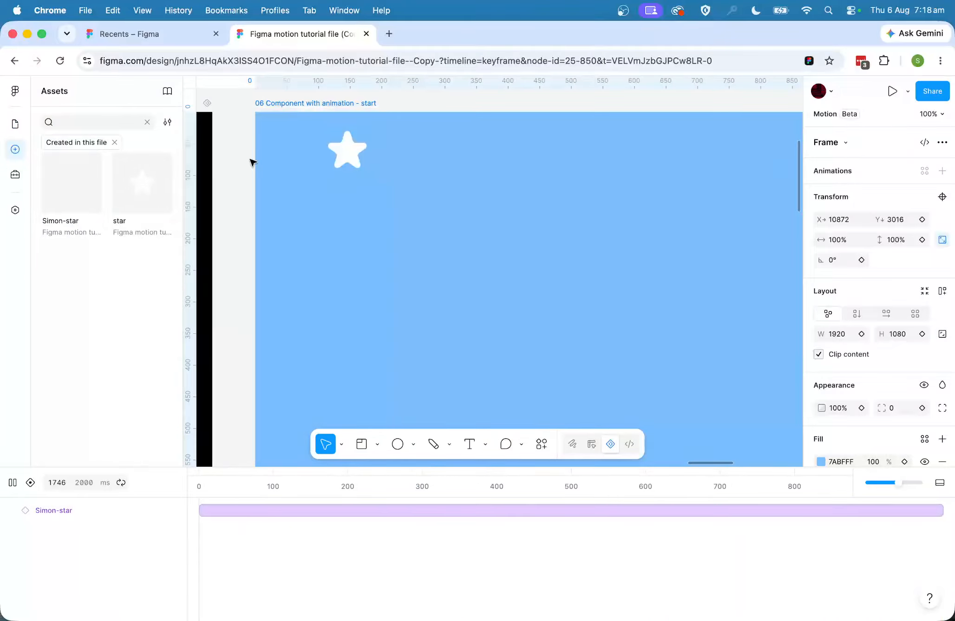
drag(71, 183, 525, 255)
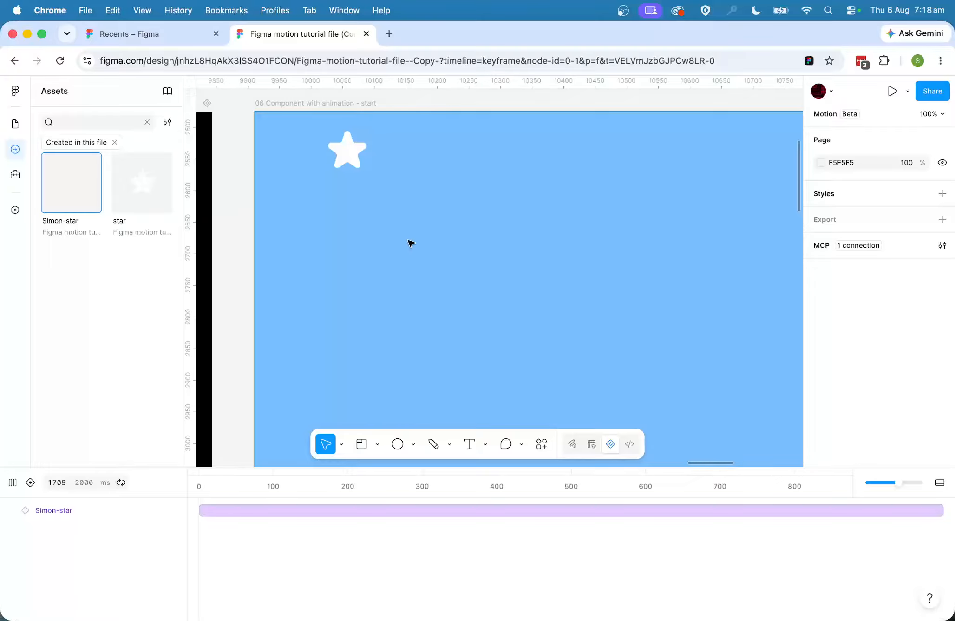
drag(411, 243, 449, 245)
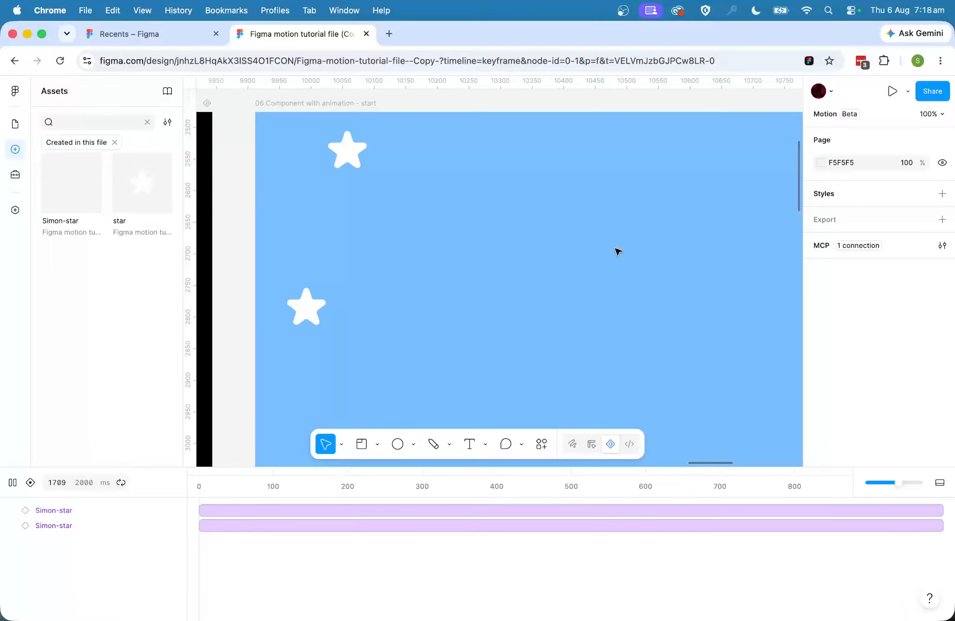
Add a third instance of the new star component to the "06 Component with animation - start" frame.
drag(57, 212, 519, 259)
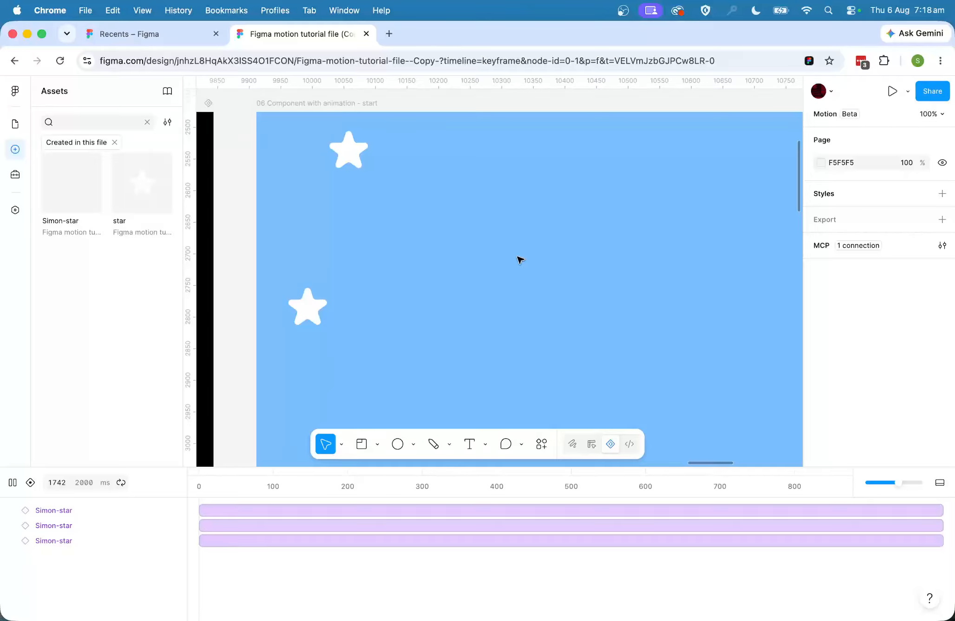
scroll(521, 259, right, 5)
scroll(516, 261, down, 3)
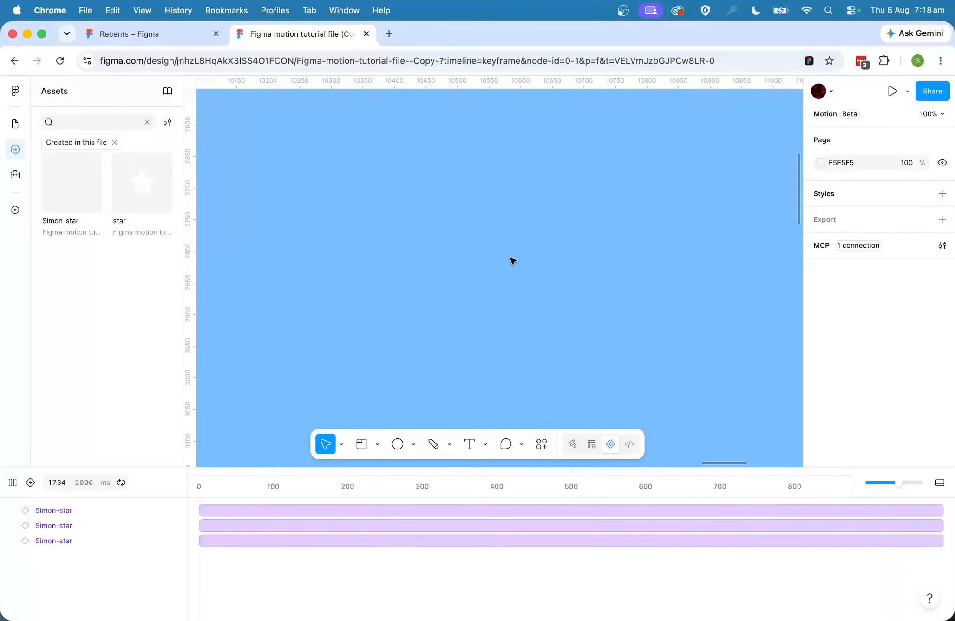
Add two instances of the existing "star" component to the start frame, placed diagonally to the lower right of the first star.
scroll(513, 261, left, 5)
scroll(514, 261, up, 4)
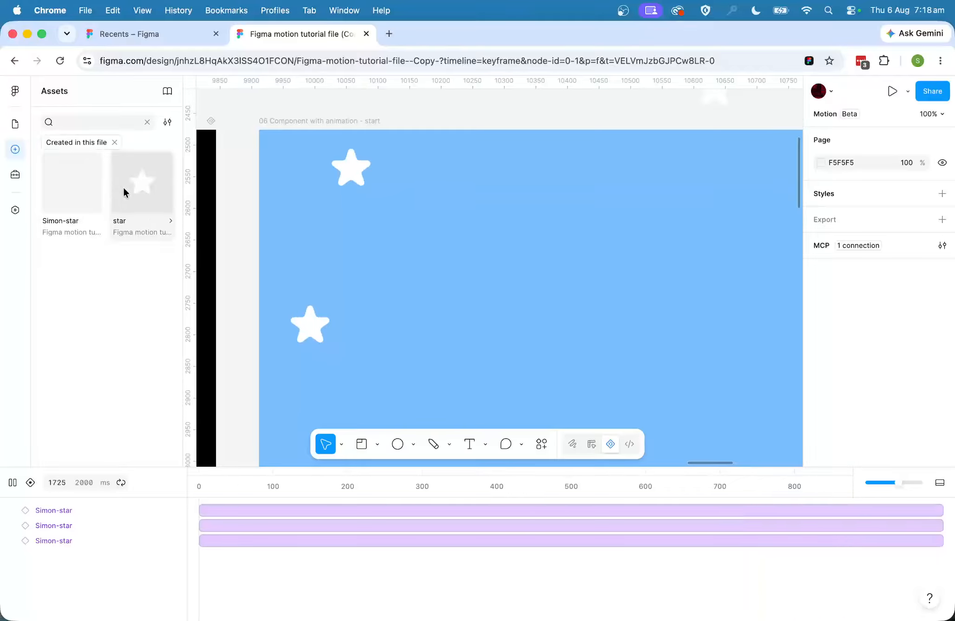
drag(124, 188, 439, 246)
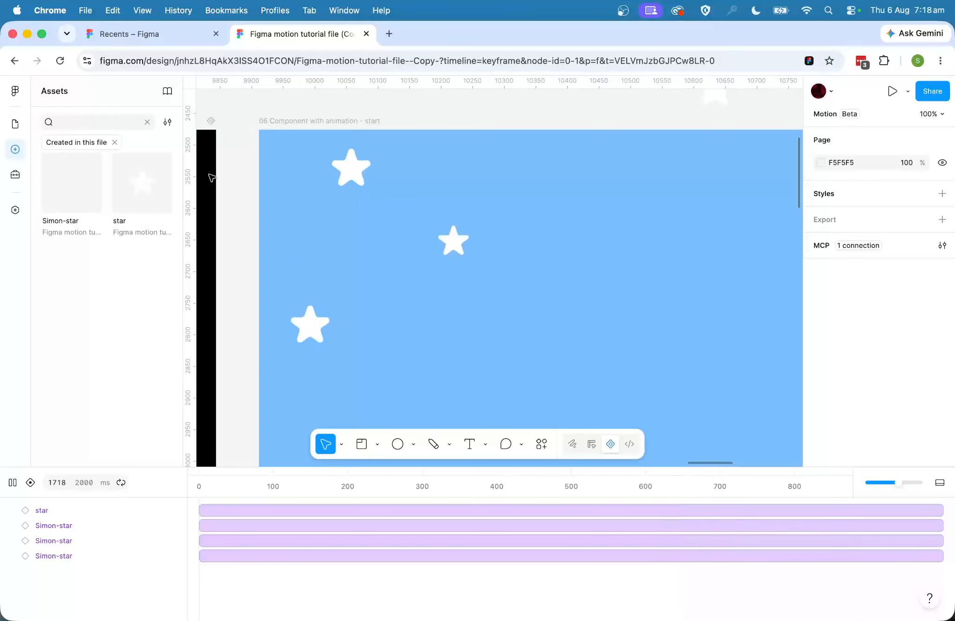
drag(141, 183, 550, 290)
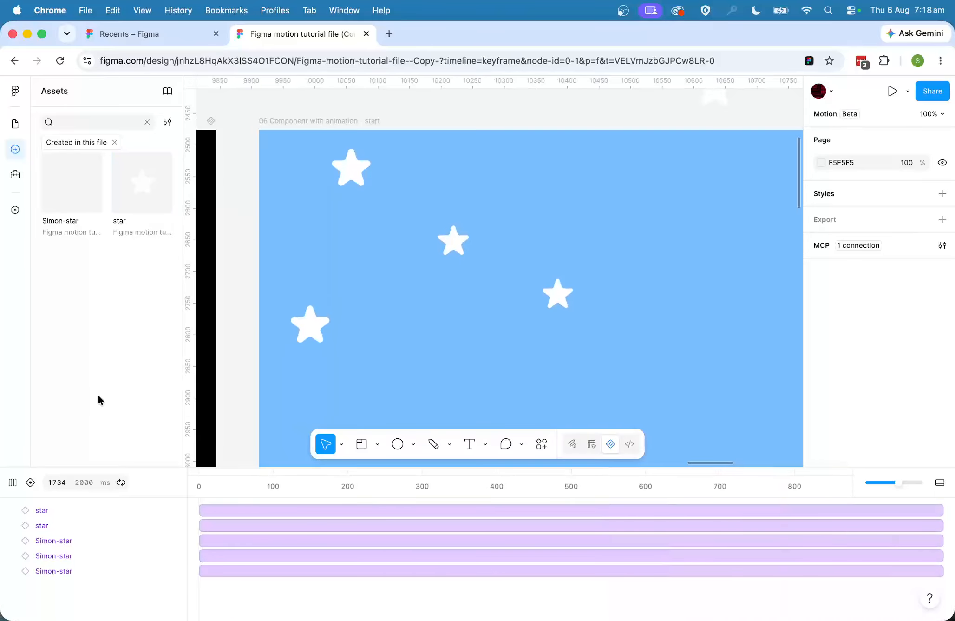